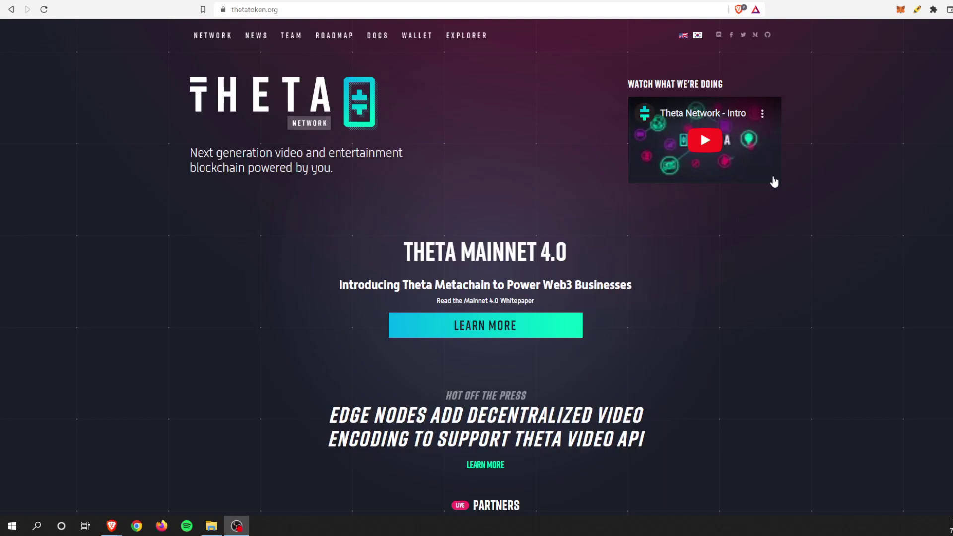
scroll(667, 149, down, 5)
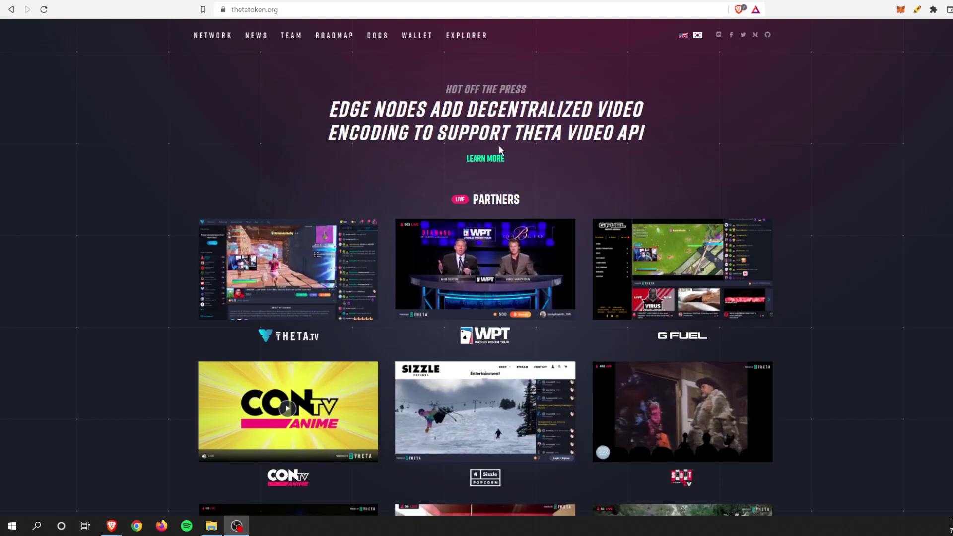
scroll(312, 122, up, 6)
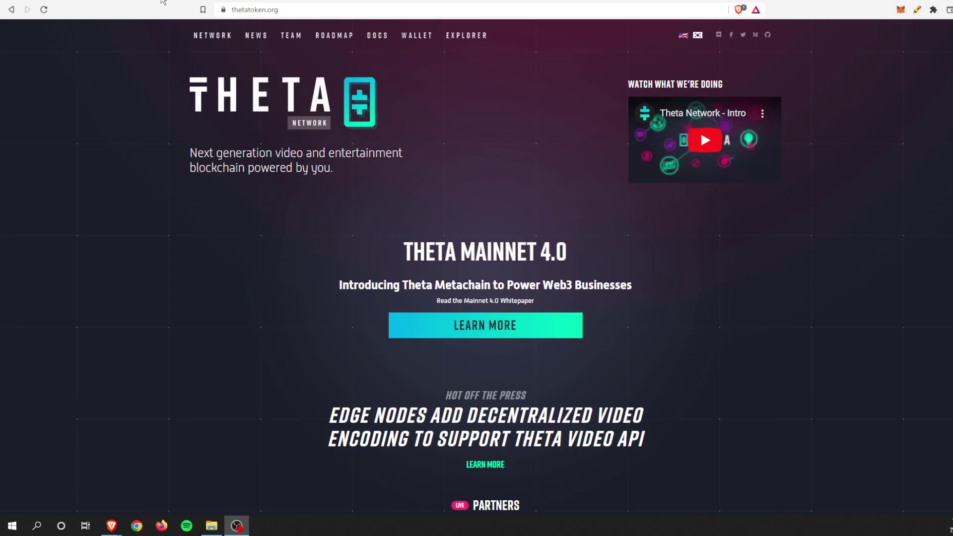
Switch to the CryptoElite Theta.tv profile and open its channel videos list
key(ctrl+Tab)
scroll(648, 149, down, 4)
scroll(657, 149, down, 5)
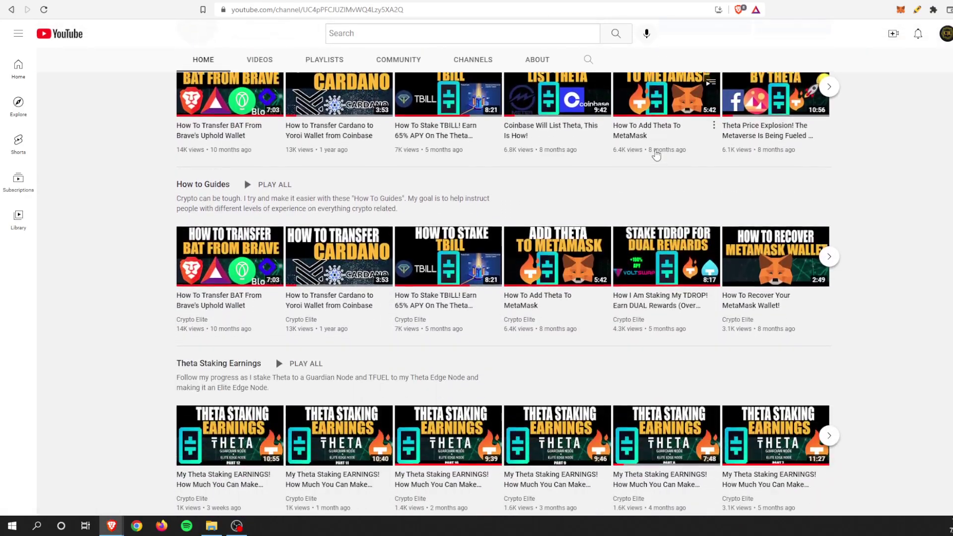
scroll(658, 149, up, 10)
key(ctrl+Tab)
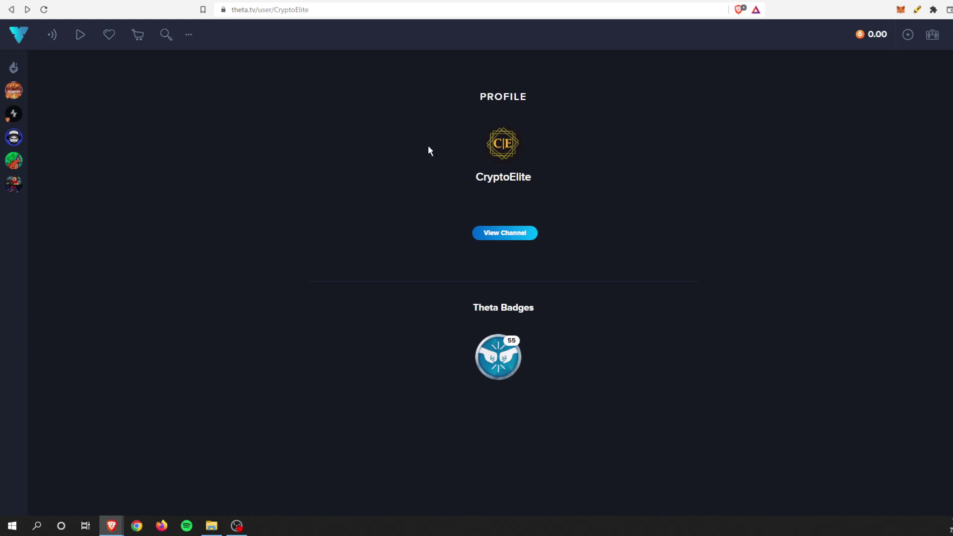
click(501, 234)
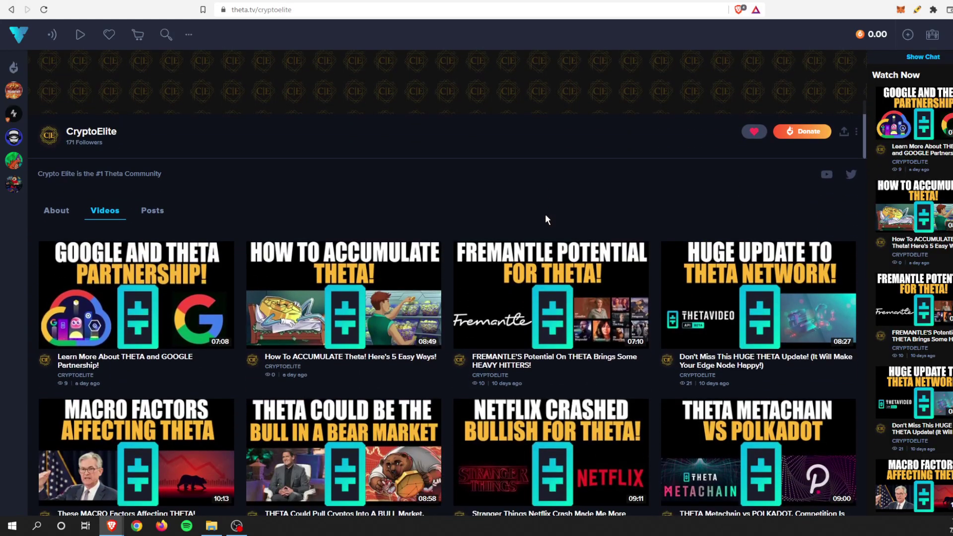
scroll(558, 221, down, 2)
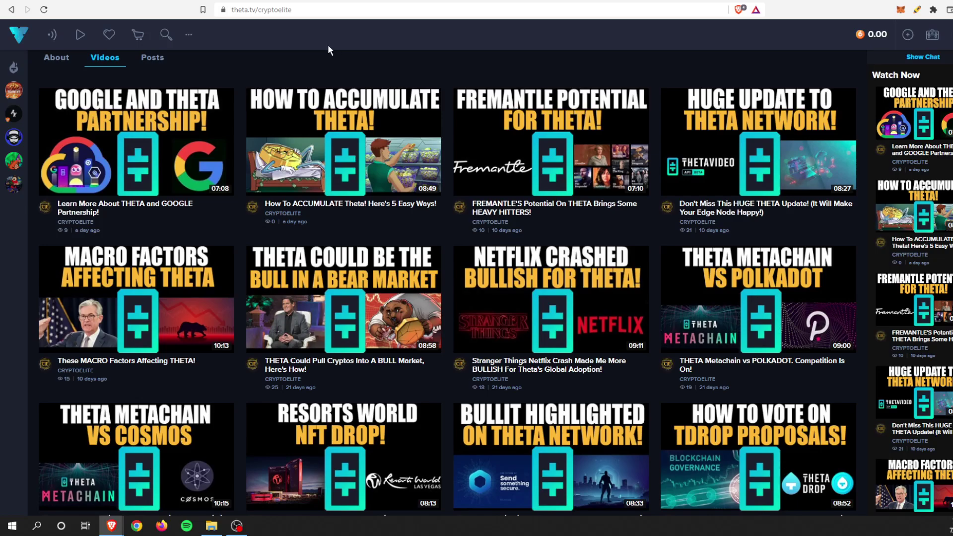
Go to the ThetaDrop homepage showing the Dionne Warwick Smile drop countdown
click(324, 7)
text(dionne.thetadrop.com/drop/drop_0d59mx615ukiz3xfpfgc84inpnt)
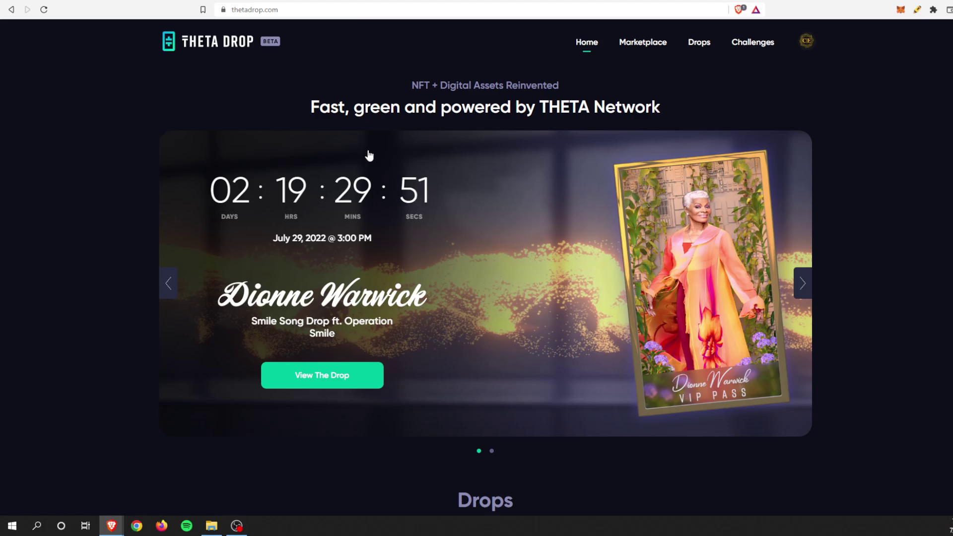
scroll(514, 149, down, 8)
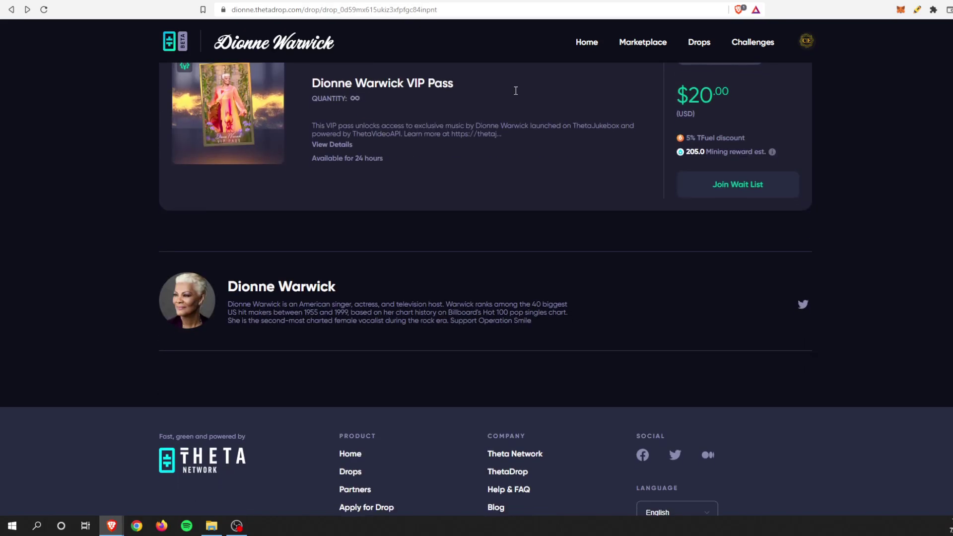
scroll(517, 164, down, 3)
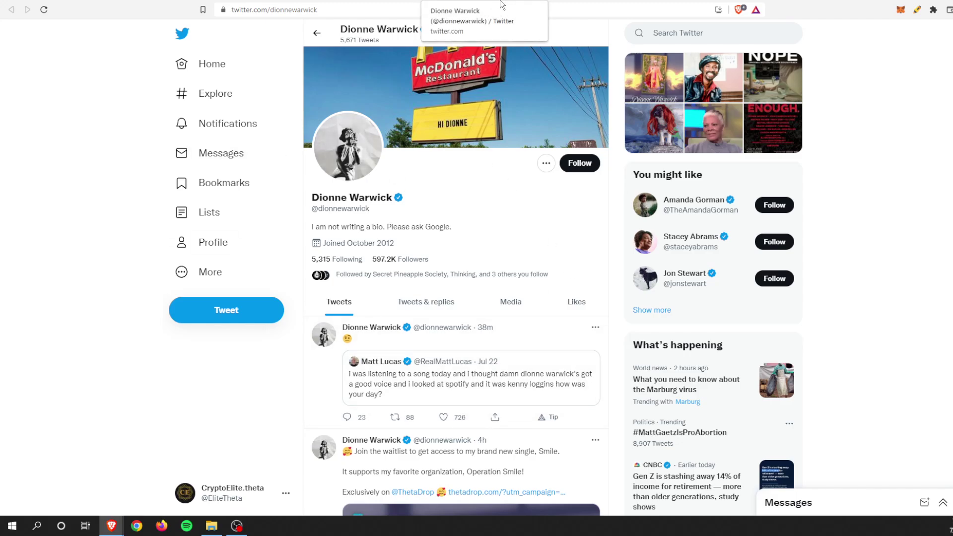
Return from Twitter to the dionne.thetadrop.com drop page
click(477, 2)
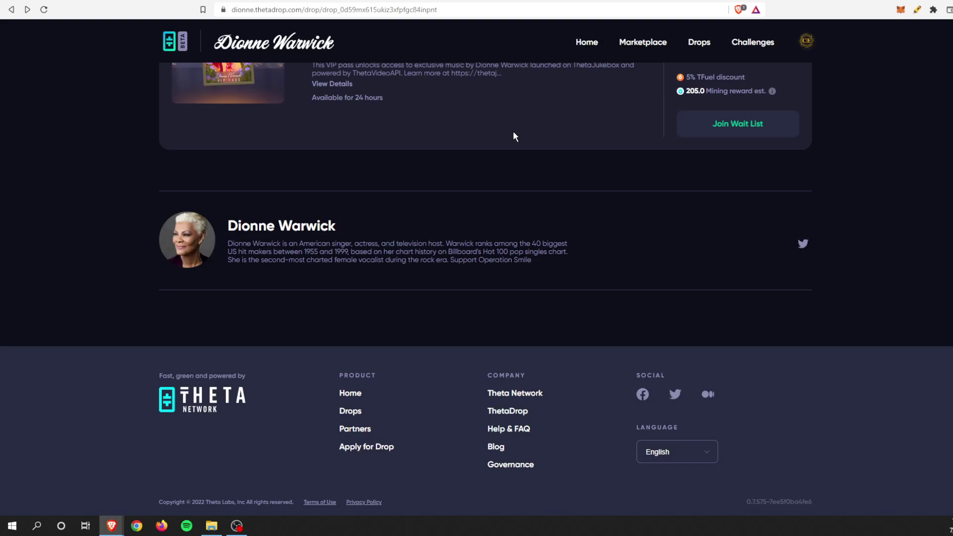
scroll(514, 130, up, 5)
scroll(516, 129, up, 3)
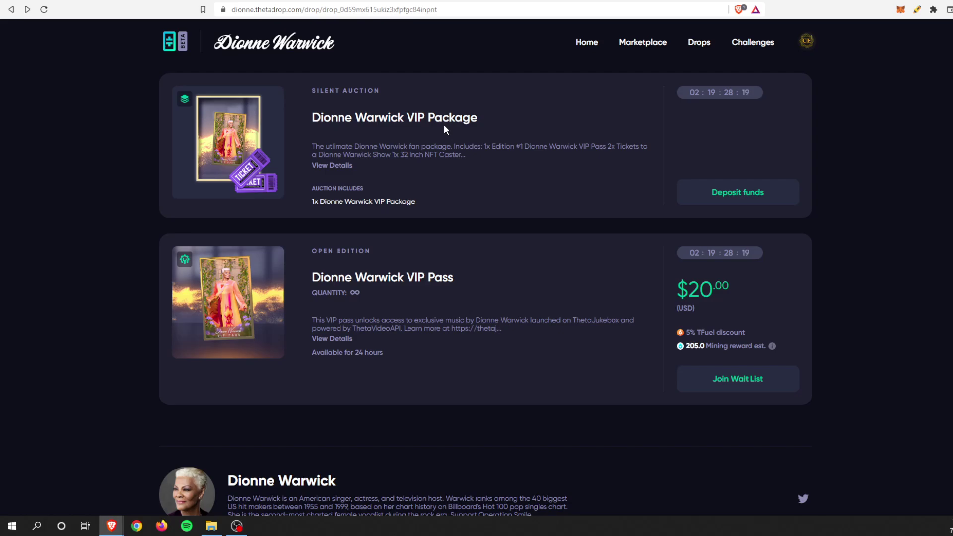
Review the Dionne Warwick VIP Package contents, then switch to nftcaster.io
click(343, 166)
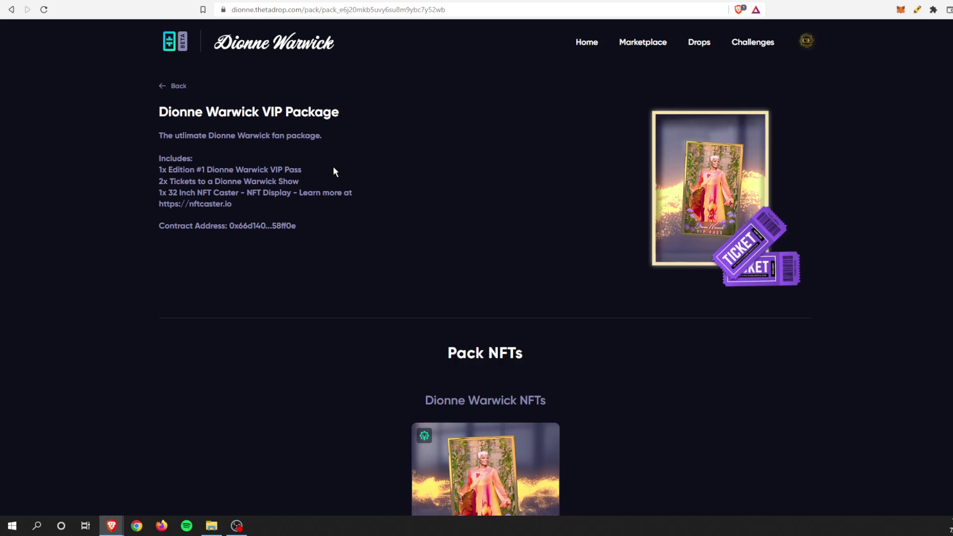
key(ctrl+Tab)
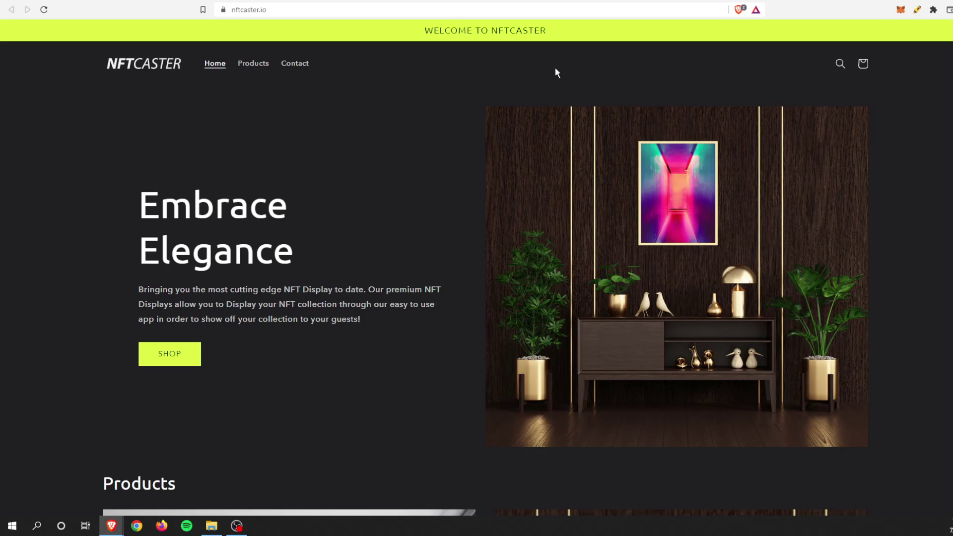
scroll(305, 191, down, 1)
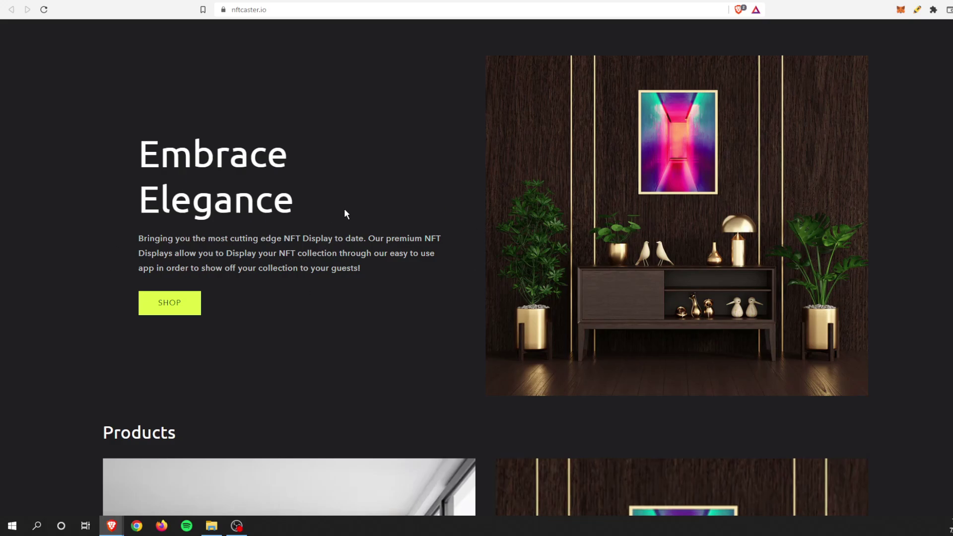
scroll(345, 208, up, 1)
Browse NFTCaster's BLOK and ZENN products, then return to the VIP Package page
click(261, 66)
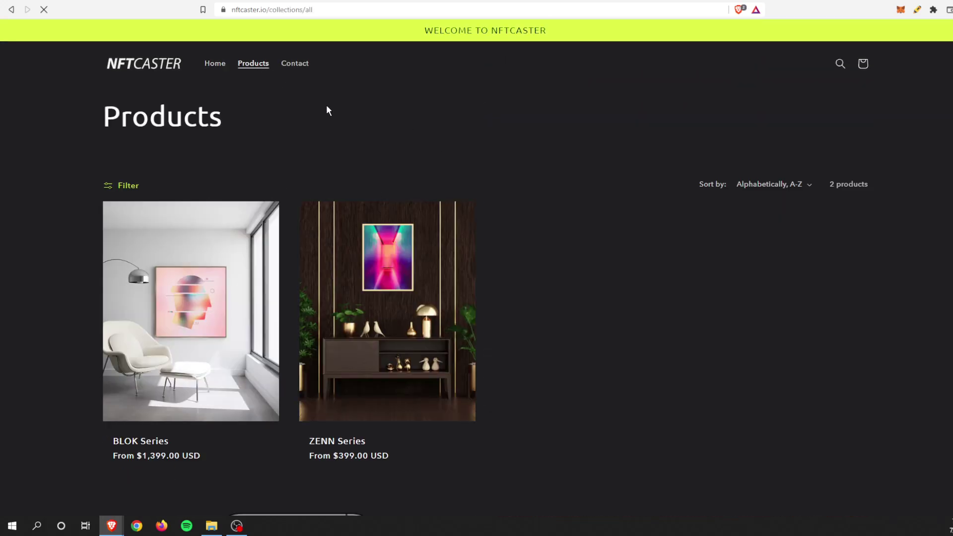
scroll(333, 111, down, 2)
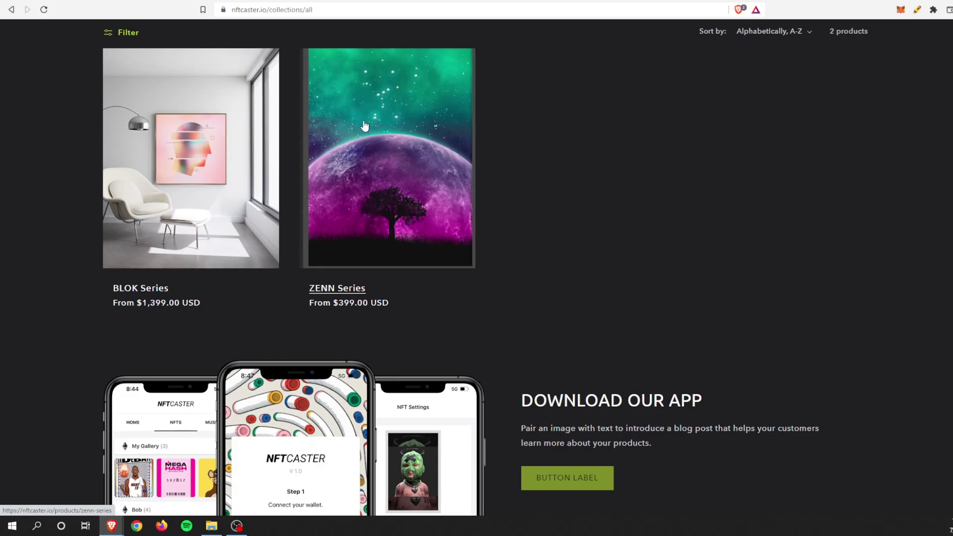
scroll(559, 125, up, 1)
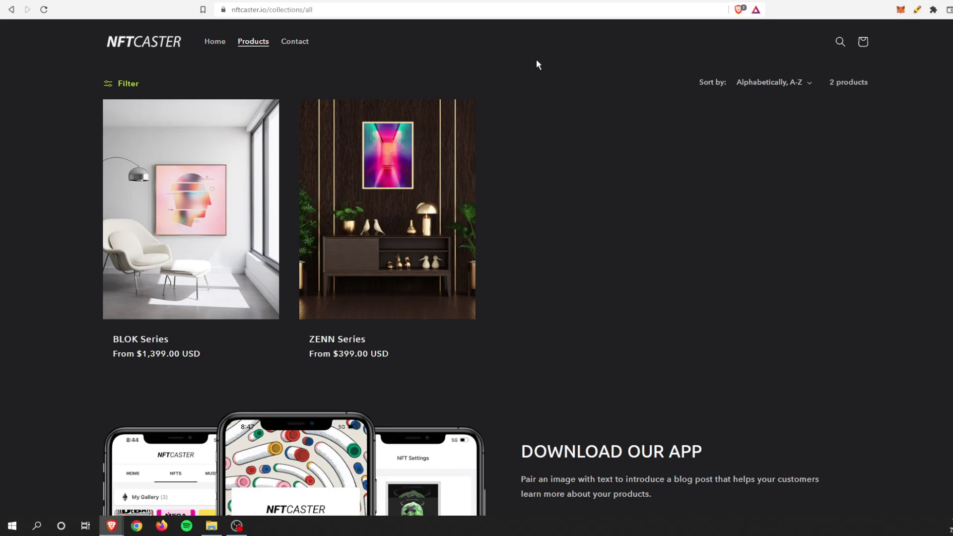
key(ctrl+Tab)
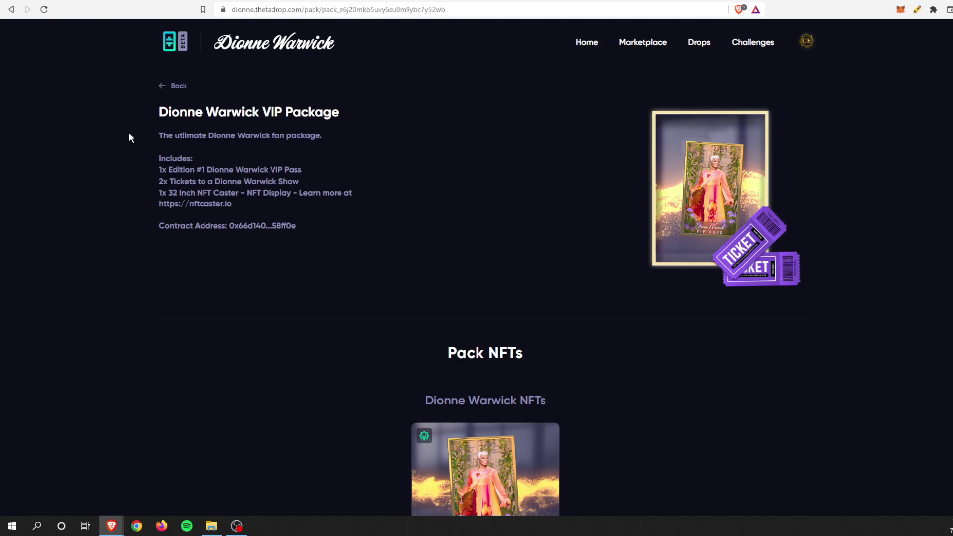
Go back from the VIP Package to the Smile Song Drop listing
click(176, 85)
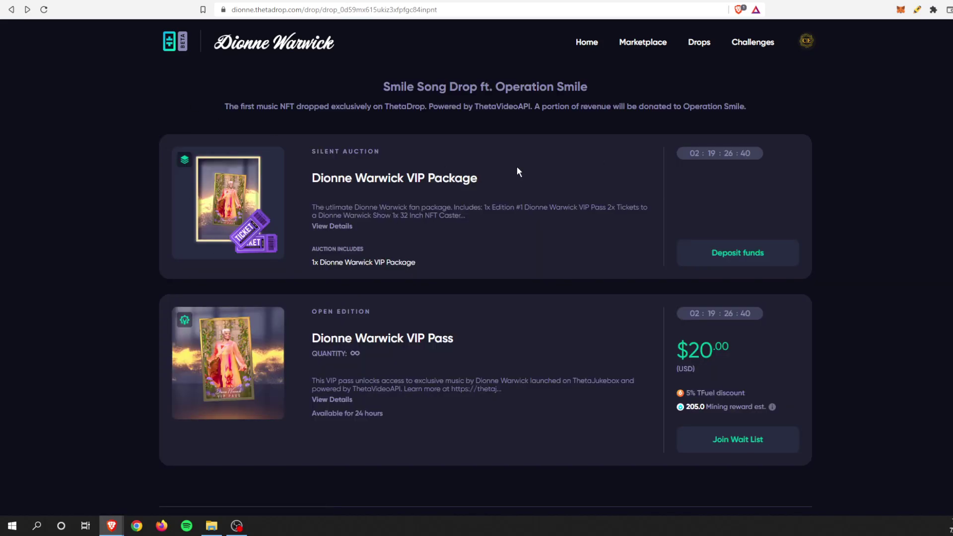
scroll(524, 167, down, 3)
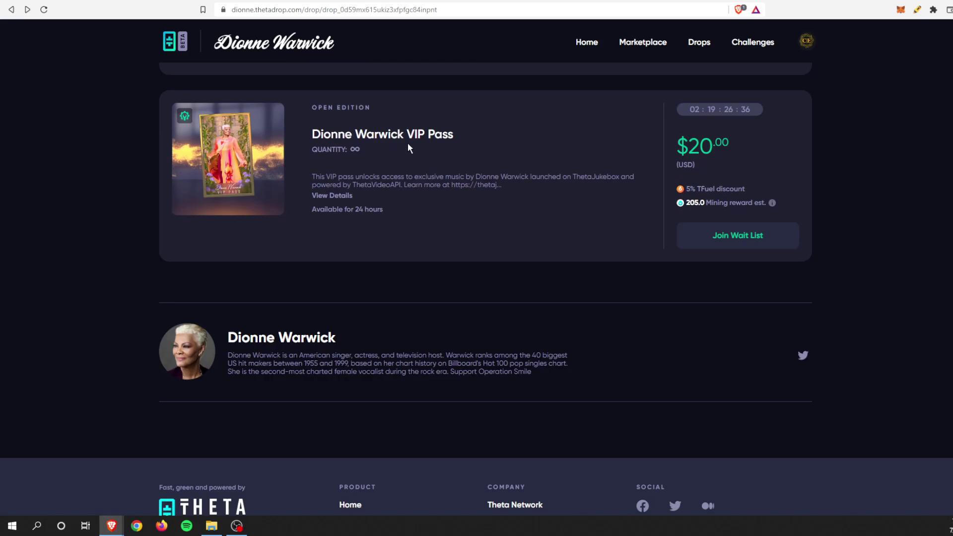
View the VIP Pass artwork and description, then return to the drop listing
click(334, 197)
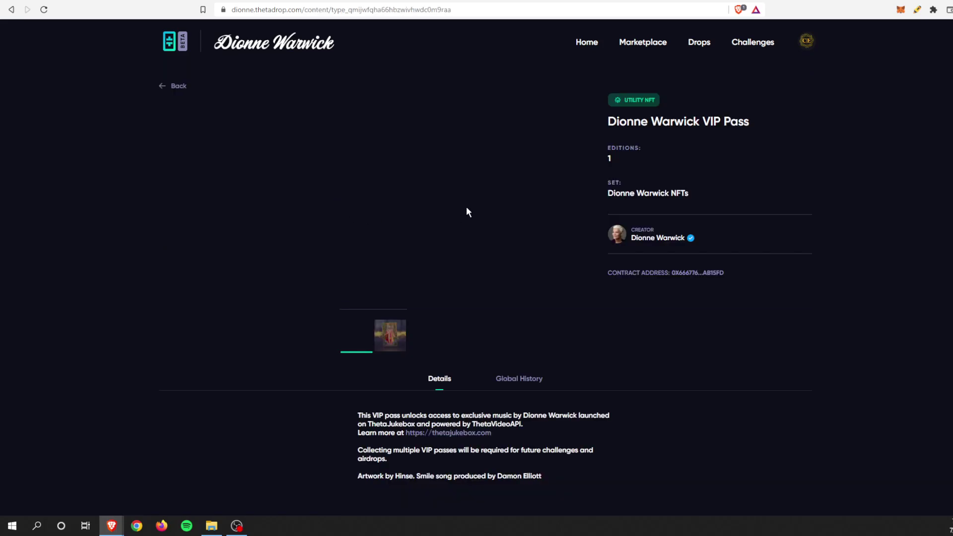
scroll(467, 206, down, 4)
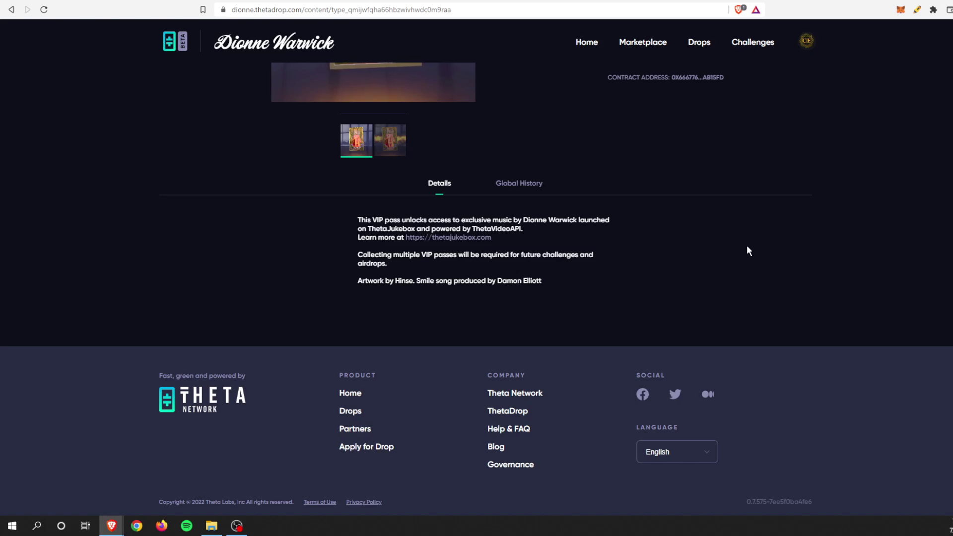
scroll(747, 244, up, 1)
scroll(747, 244, up, 1)
scroll(752, 244, up, 2)
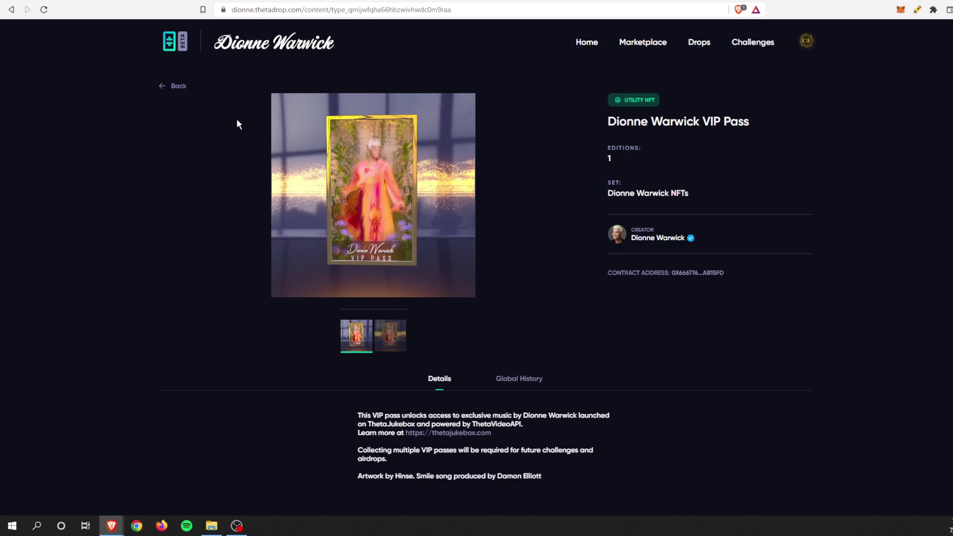
click(179, 87)
scroll(426, 194, down, 3)
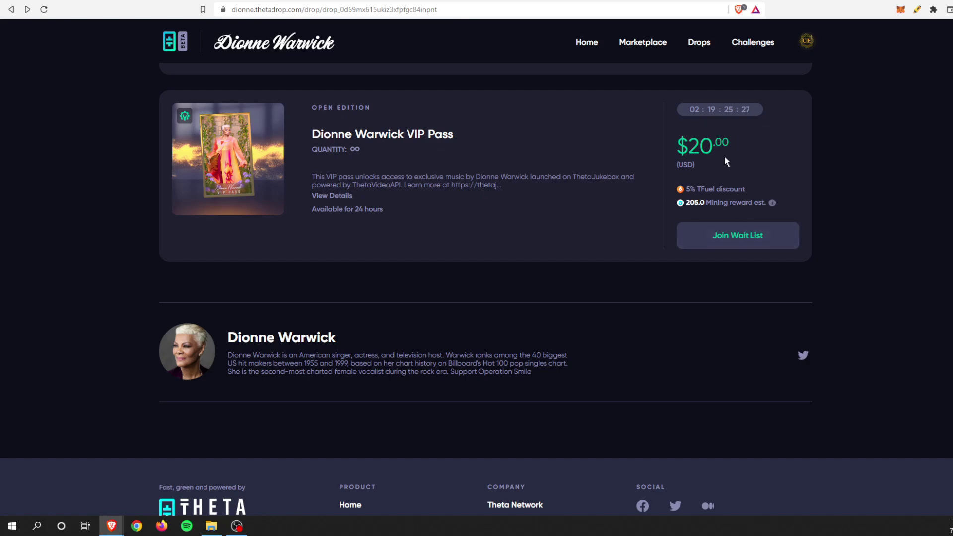
Highlight the $20.00 VIP Pass price and reopen the pass details
drag(732, 145, 689, 146)
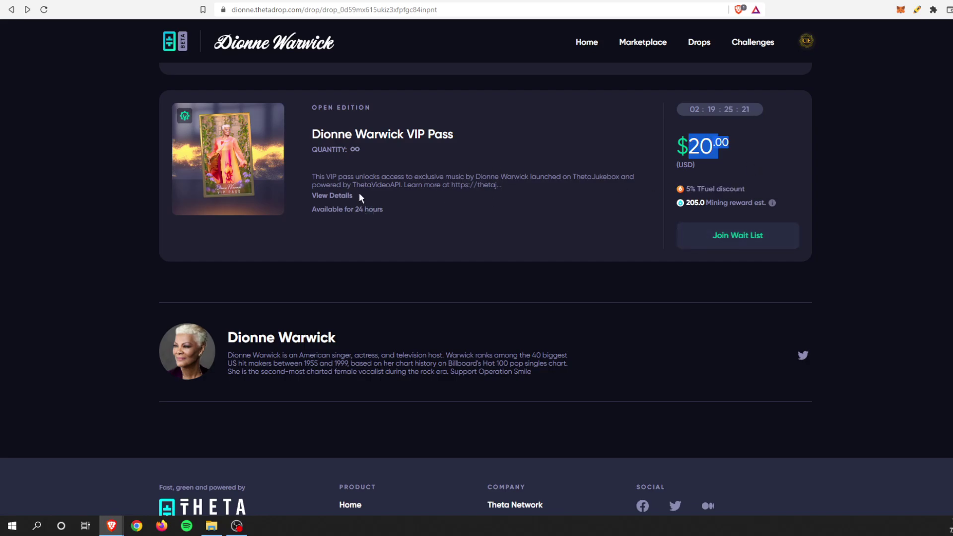
click(347, 196)
scroll(423, 188, down, 3)
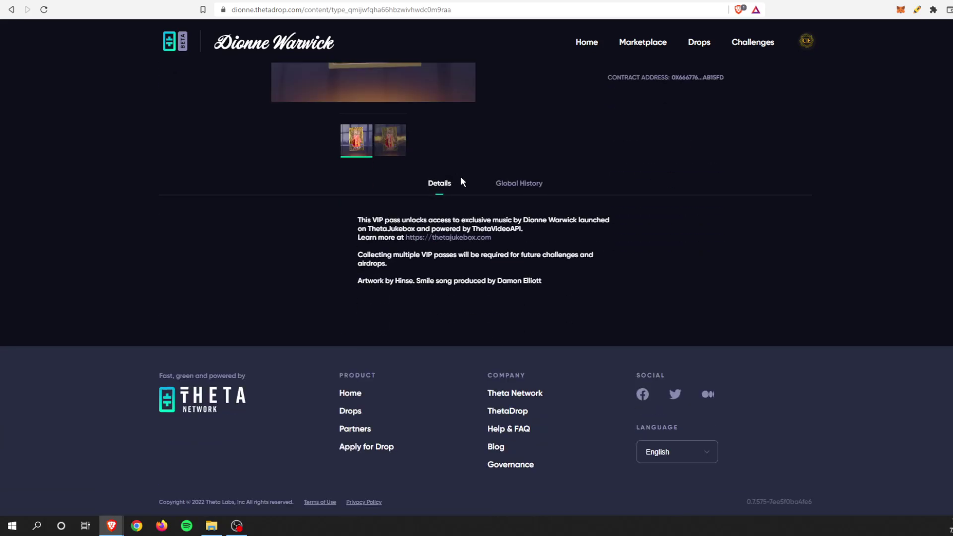
Follow the thetajukebox.com link to Dionne Warwick's Theta Jukebox page
click(459, 238)
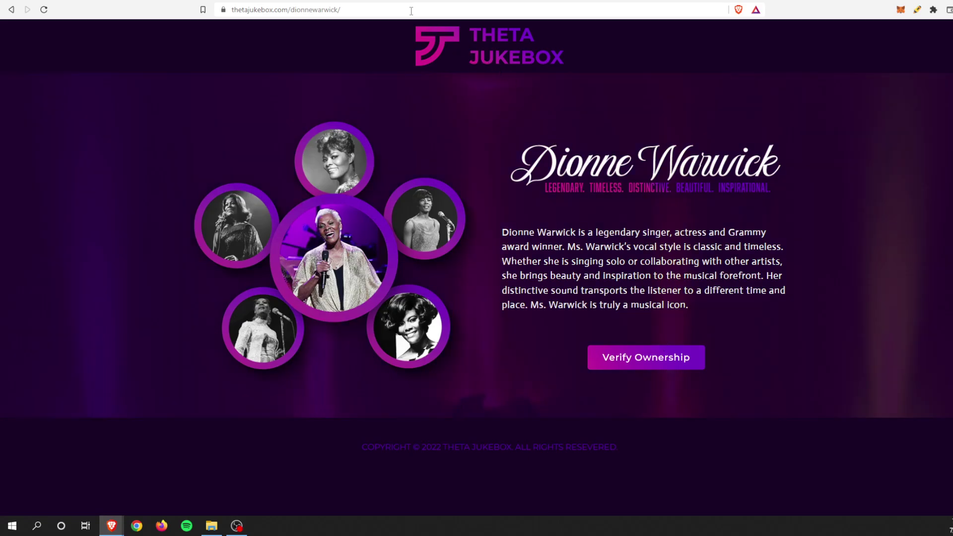
Return to ThetaDrop's home page and open Katy Perry's drop from the featured carousel
click(380, 3)
scroll(451, 97, up, 5)
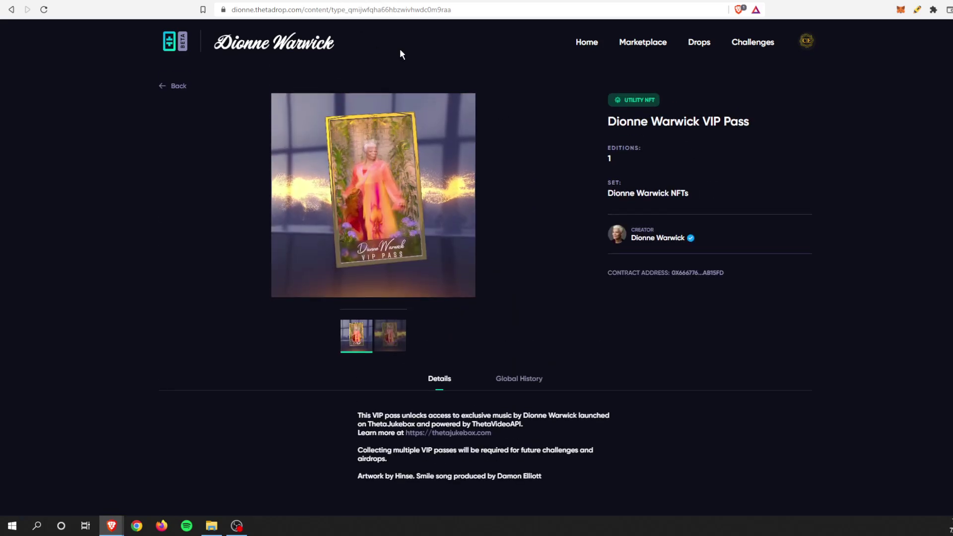
click(327, 43)
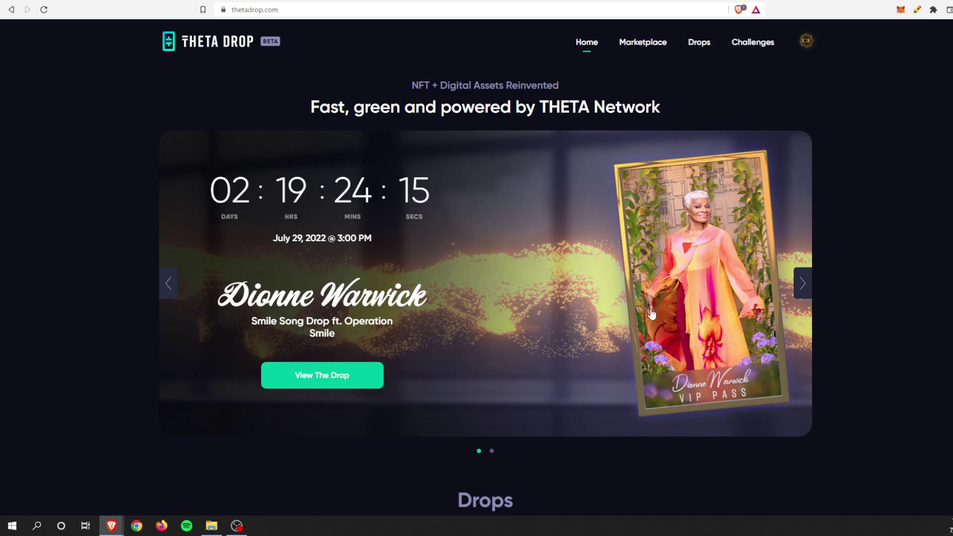
click(802, 283)
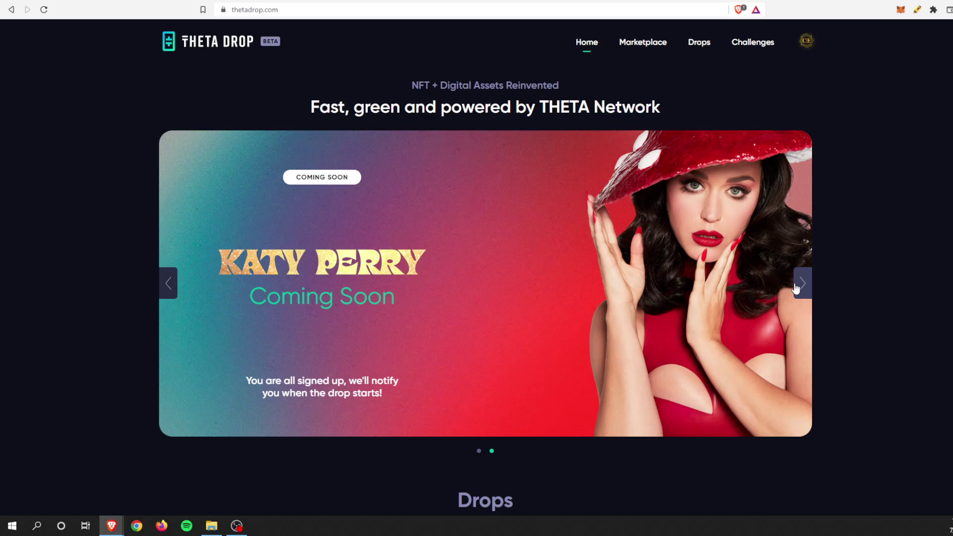
click(793, 6)
scroll(799, 71, down, 4)
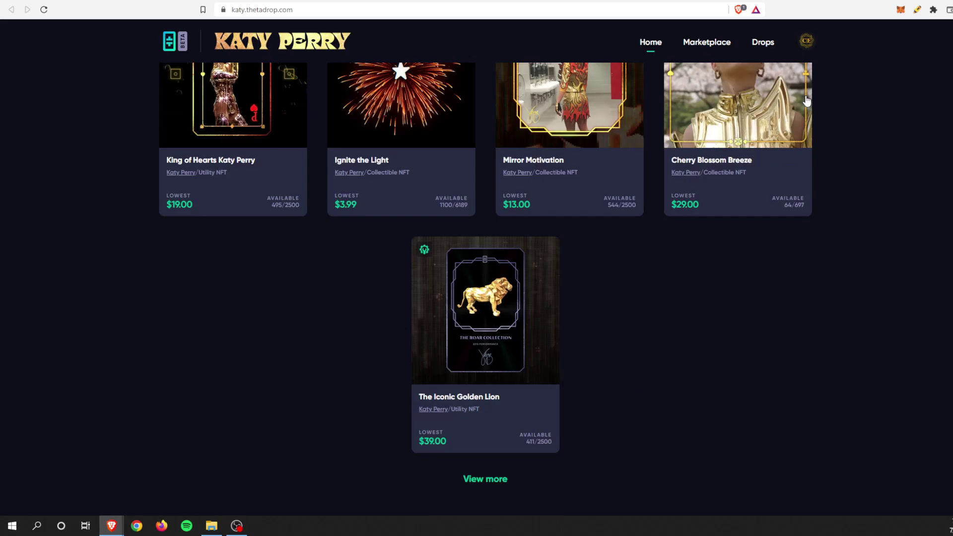
scroll(806, 111, down, 4)
scroll(806, 111, down, 3)
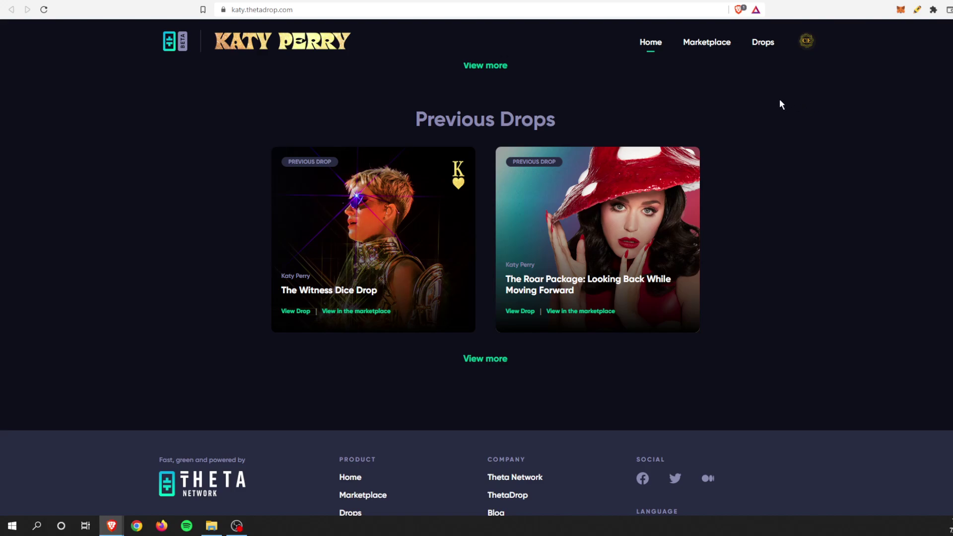
Pass through the Theta Jukebox homepage tab to the Crypto Elite YouTube channel tab
key(ctrl+Tab)
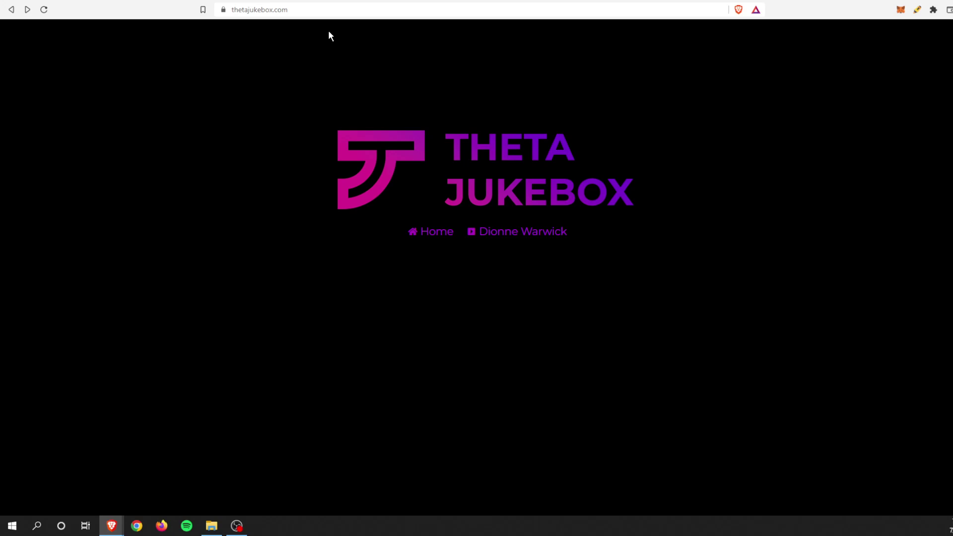
key(ctrl+Tab)
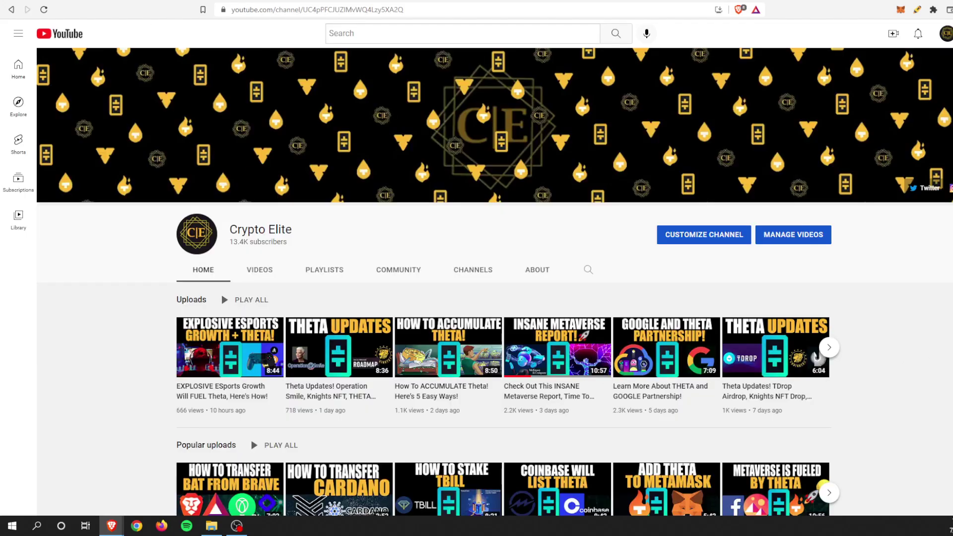